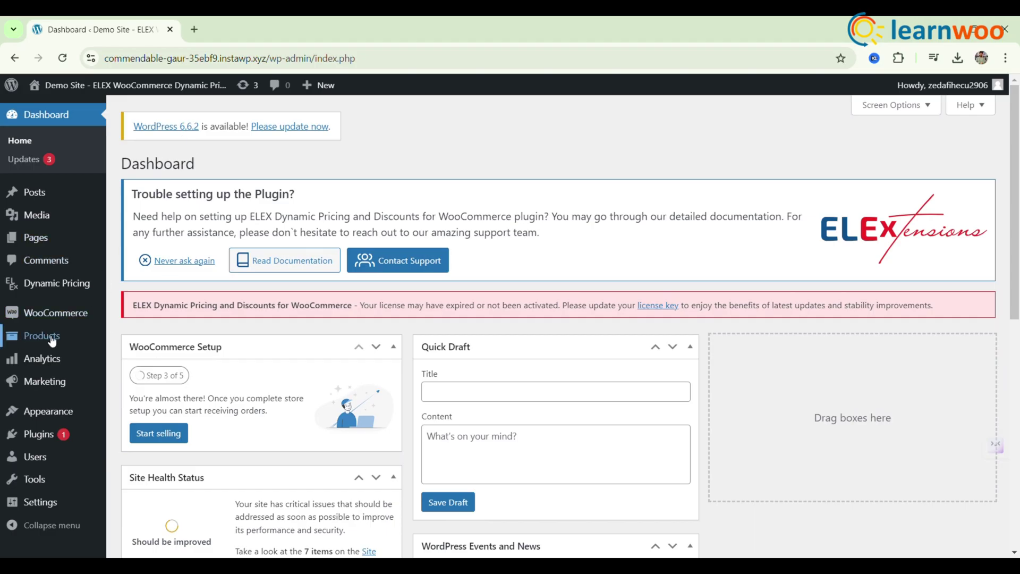
Step: Go to All Products and start a product import from a CSV file
mouse_move(56, 337)
left_click(152, 337)
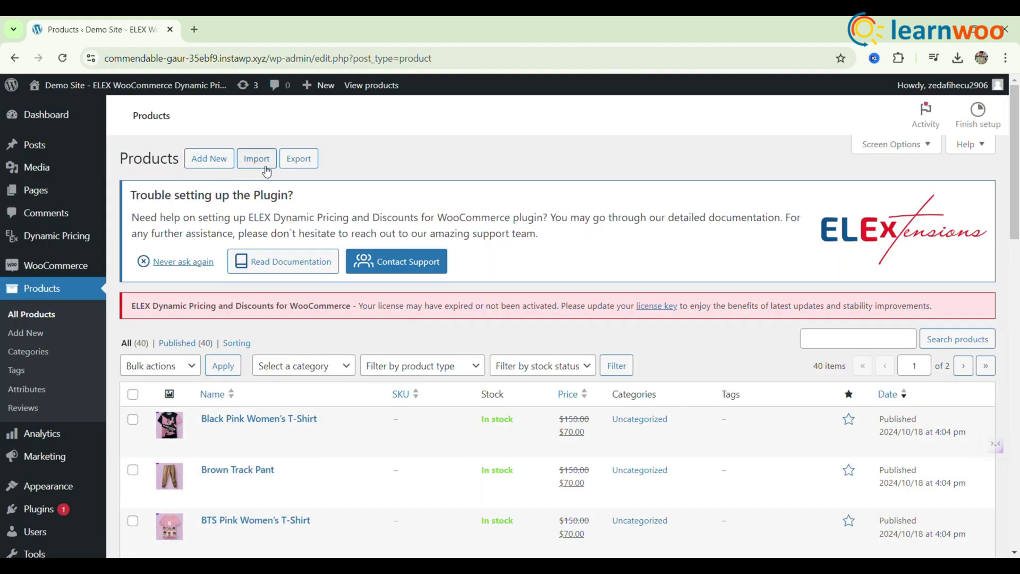
left_click(257, 158)
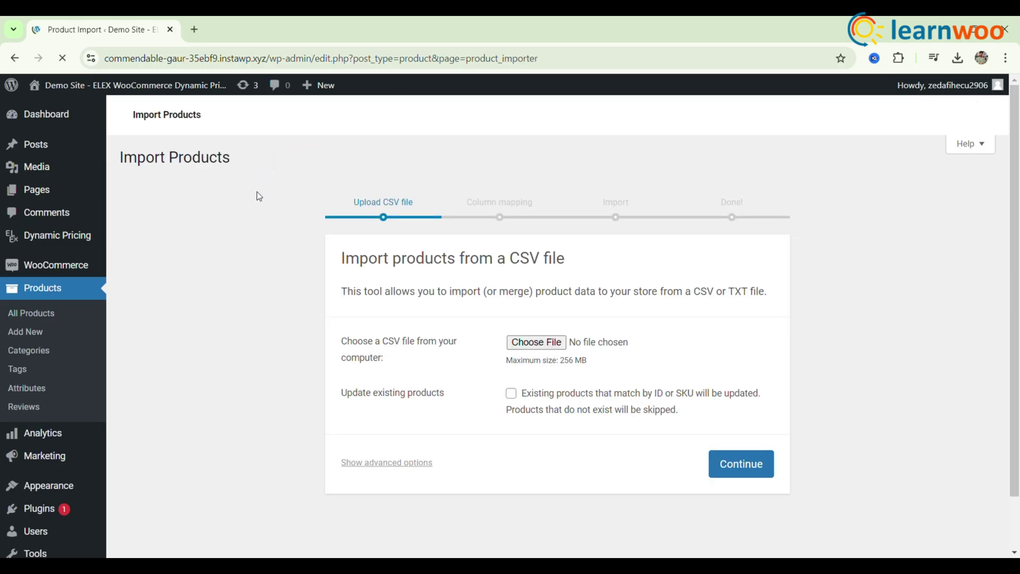
scroll(478, 342, "down", 2)
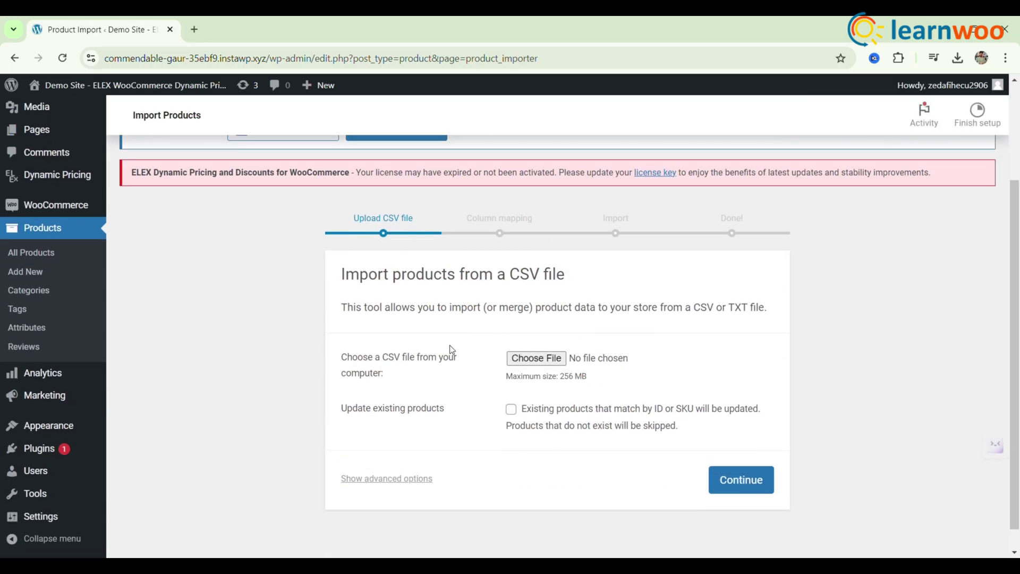
Step: Reveal the advanced import options, such as server path and delimiter, and review the upload form
left_click(382, 478)
scroll(479, 413, "down", 2)
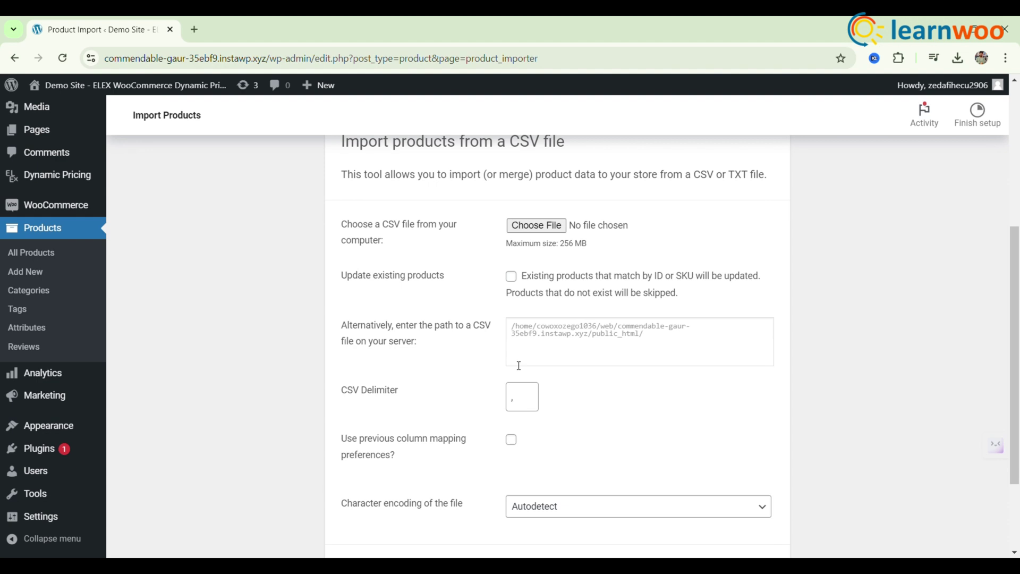
scroll(553, 462, "down", 2)
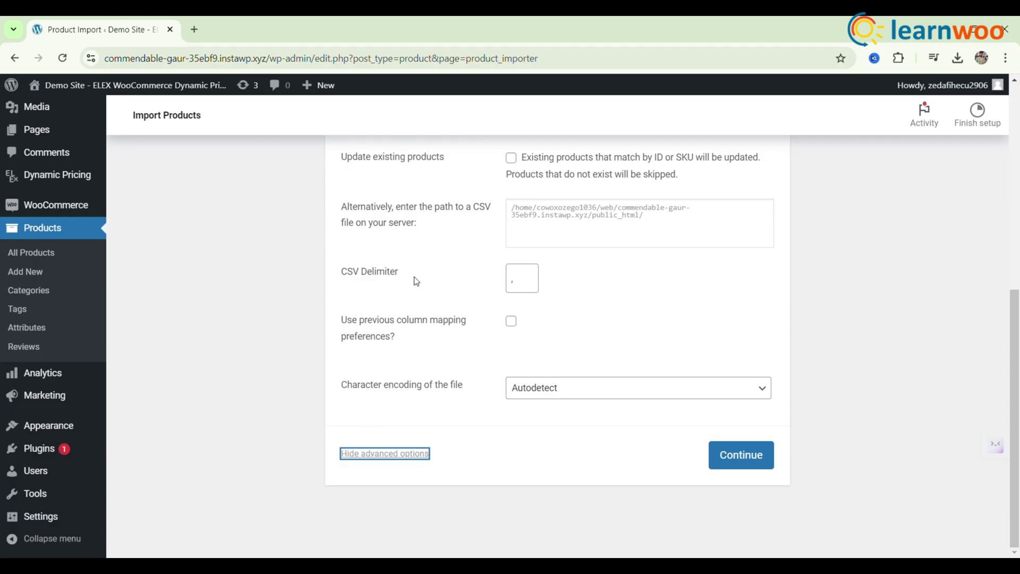
scroll(537, 285, "up", 2)
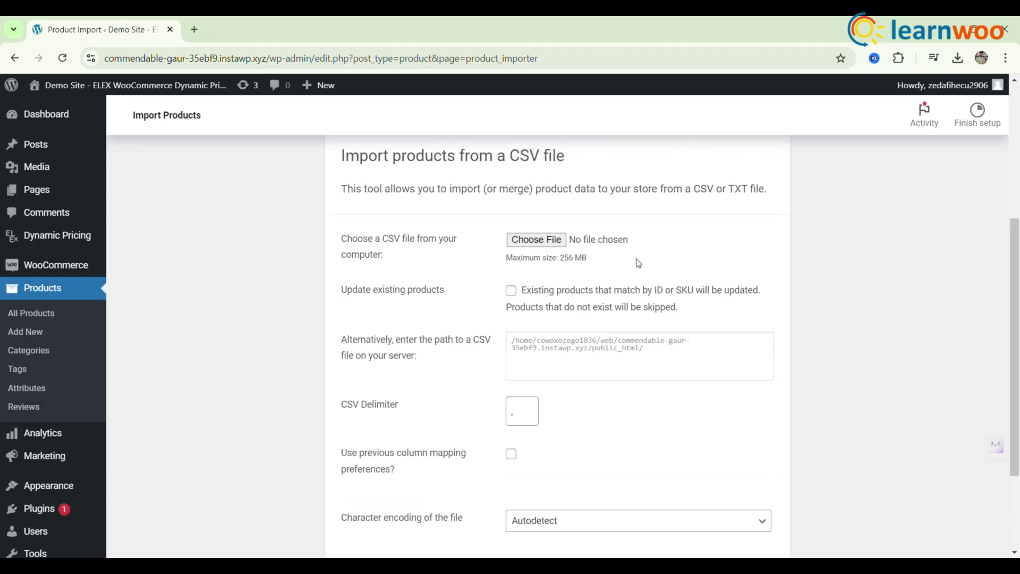
scroll(630, 260, "up", 3)
scroll(630, 260, "down", 3)
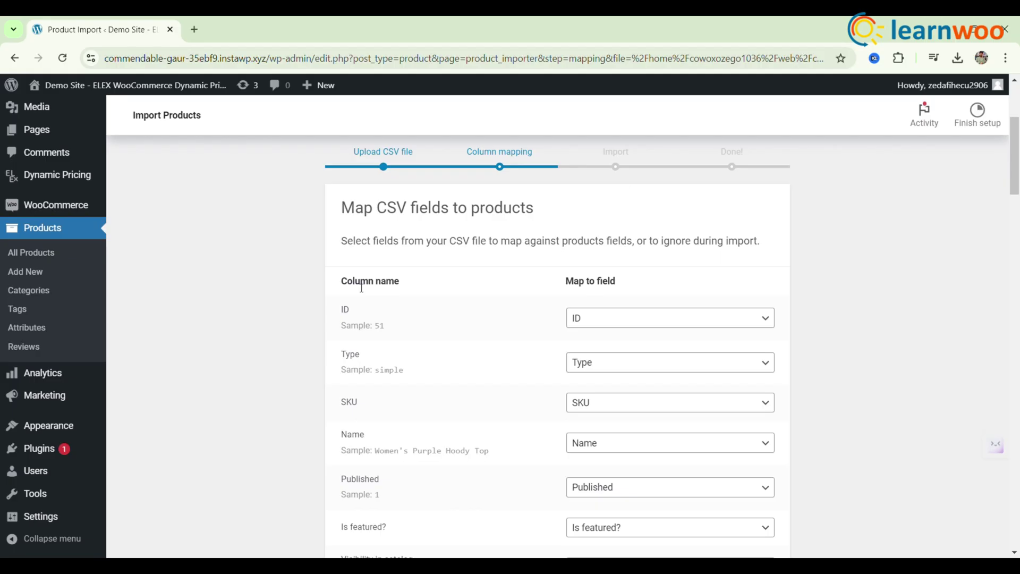
Step: Review the auto-matched column mappings and run the importer for 20 products and 6 variations
scroll(647, 360, "down", 3)
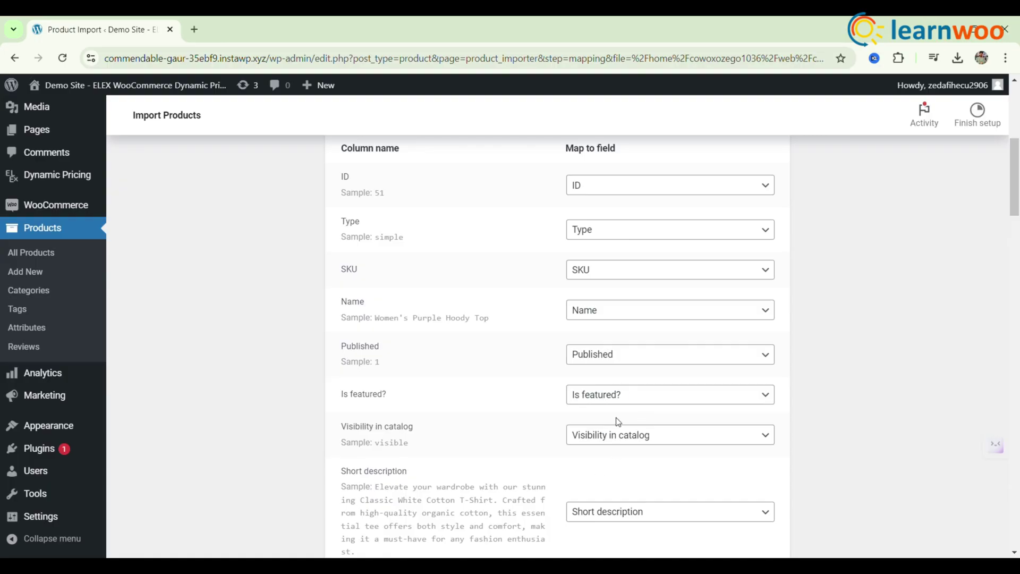
scroll(653, 422, "down", 12)
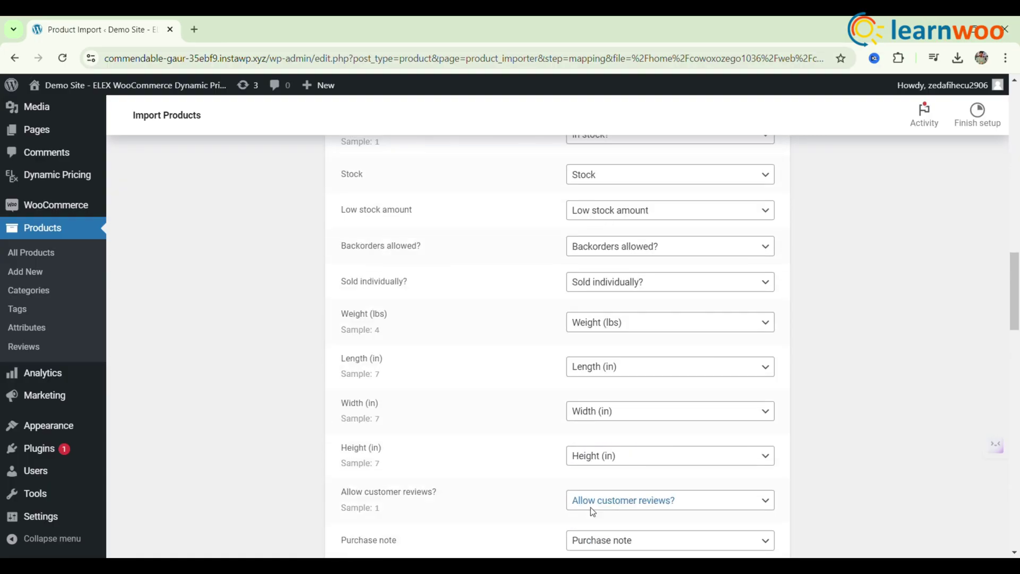
scroll(591, 508, "down", 15)
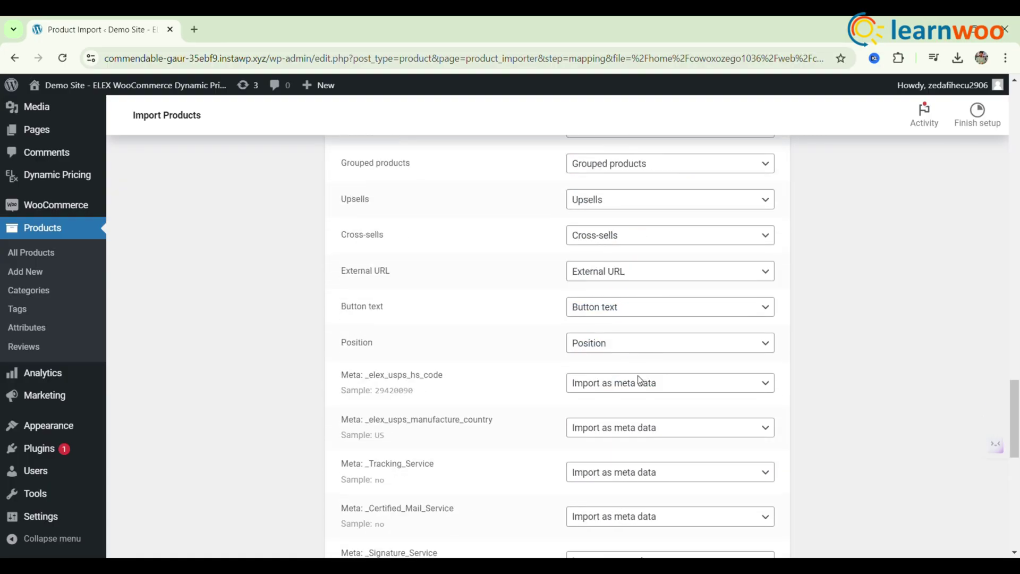
scroll(640, 379, "down", 10)
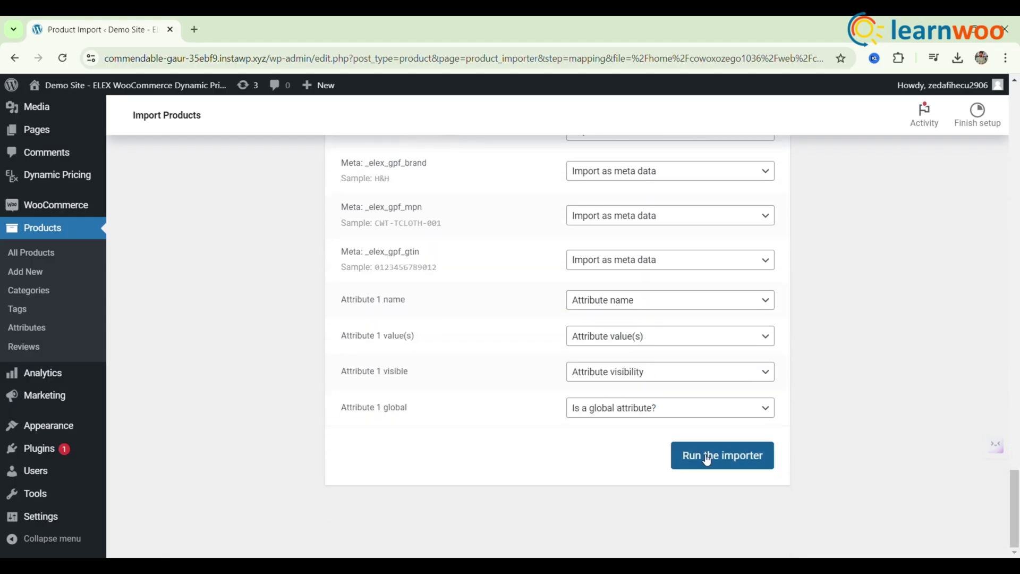
left_click(736, 459)
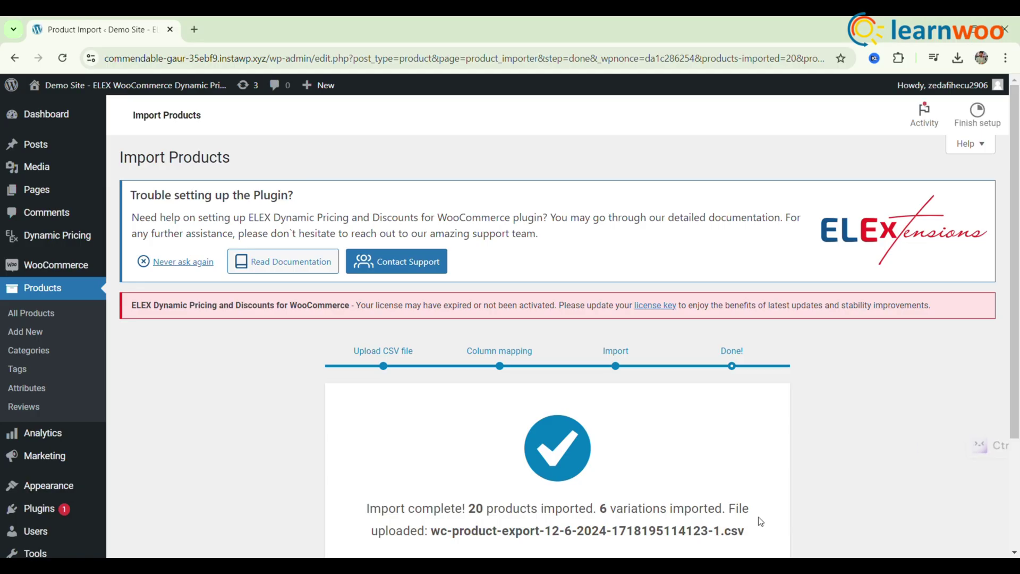
Step: Scroll through the 60-product list to check imports like Blue Jean Men and Embroidered Chudi
scroll(789, 398, "down", 3)
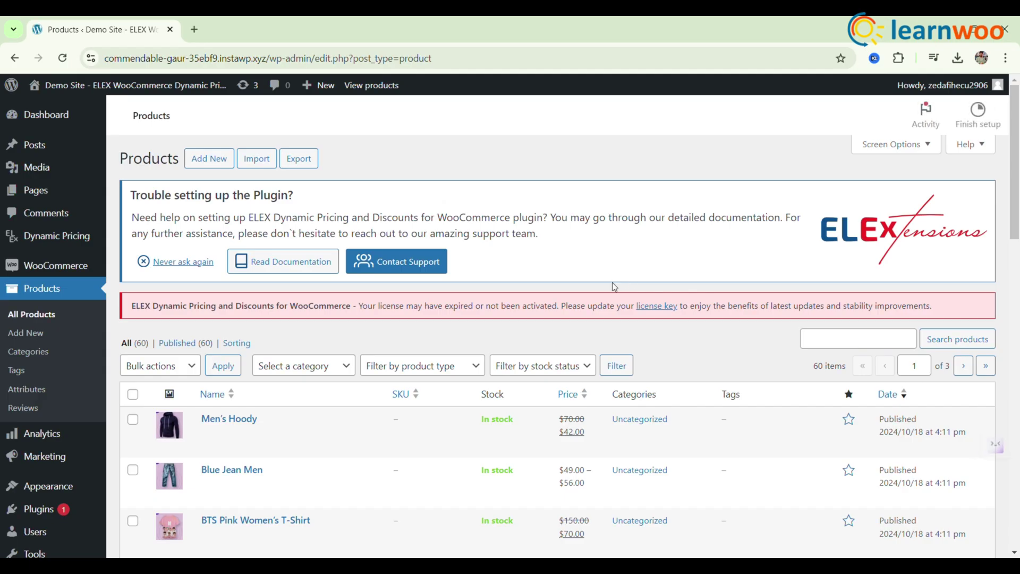
scroll(611, 284, "down", 3)
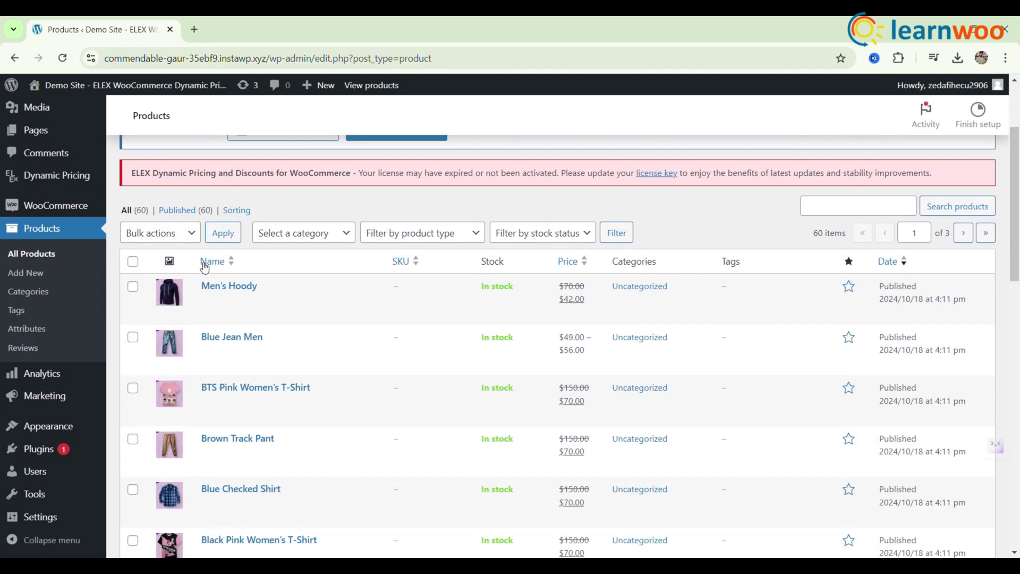
mouse_move(208, 291)
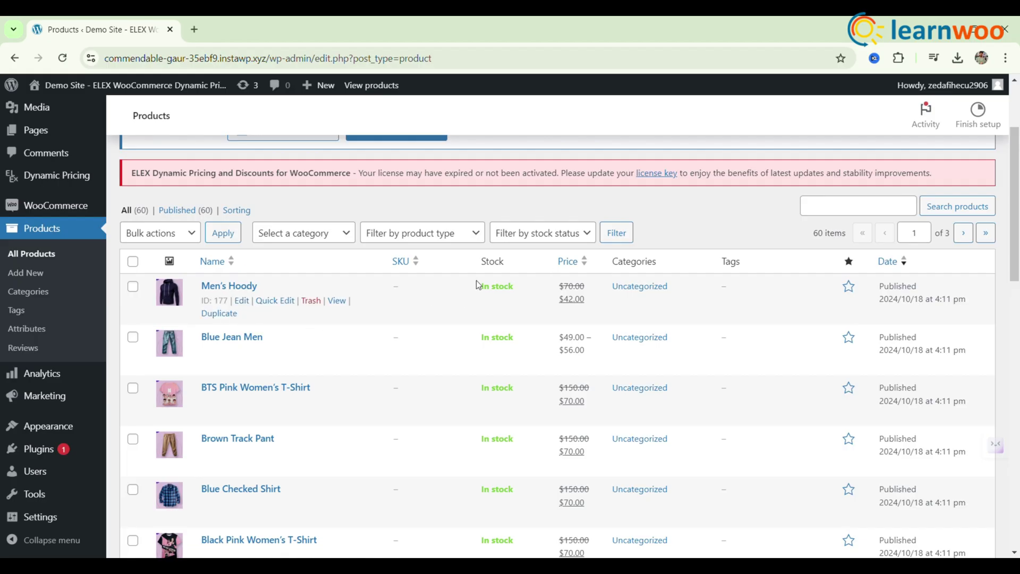
scroll(357, 314, "down", 1)
scroll(358, 314, "down", 1)
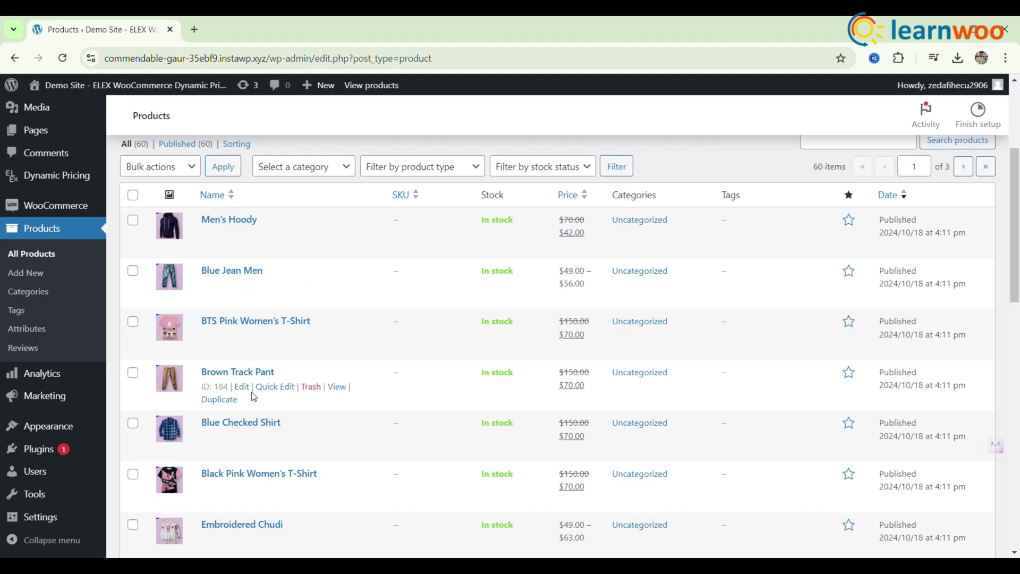
scroll(462, 384, "down", 2)
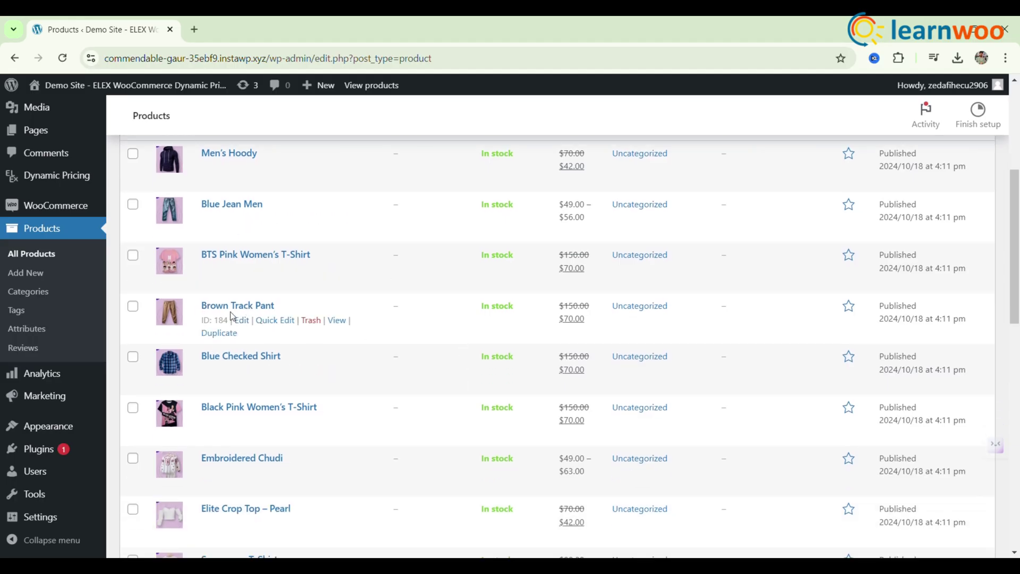
scroll(217, 410, "down", 5)
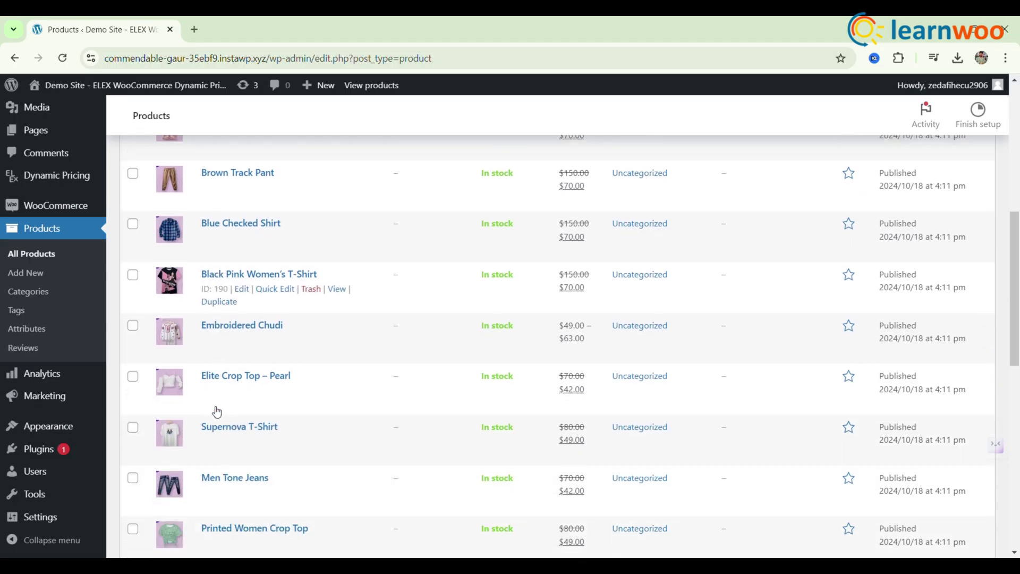
scroll(216, 412, "down", 5)
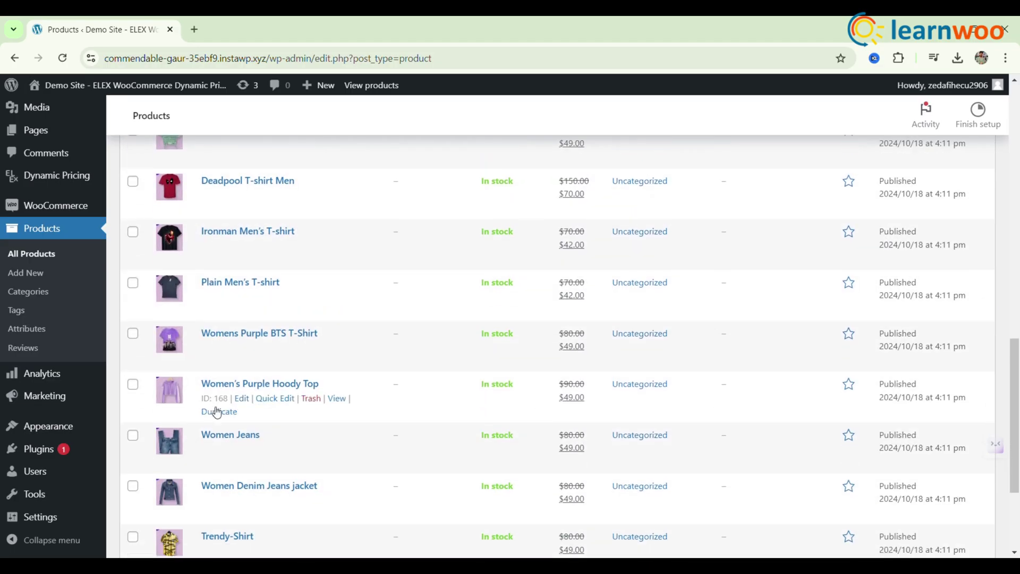
scroll(649, 426, "down", 4)
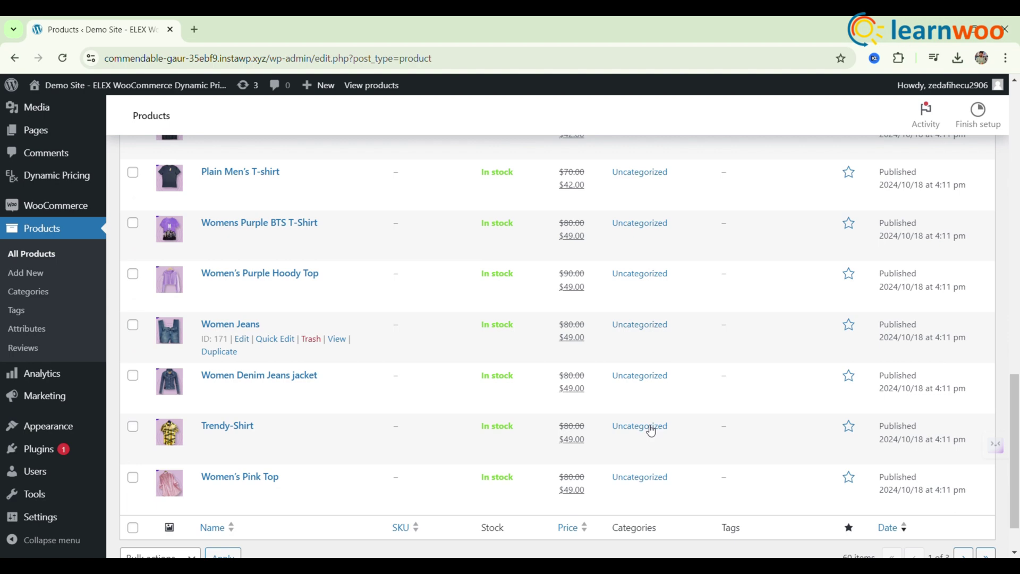
scroll(584, 412, "up", 15)
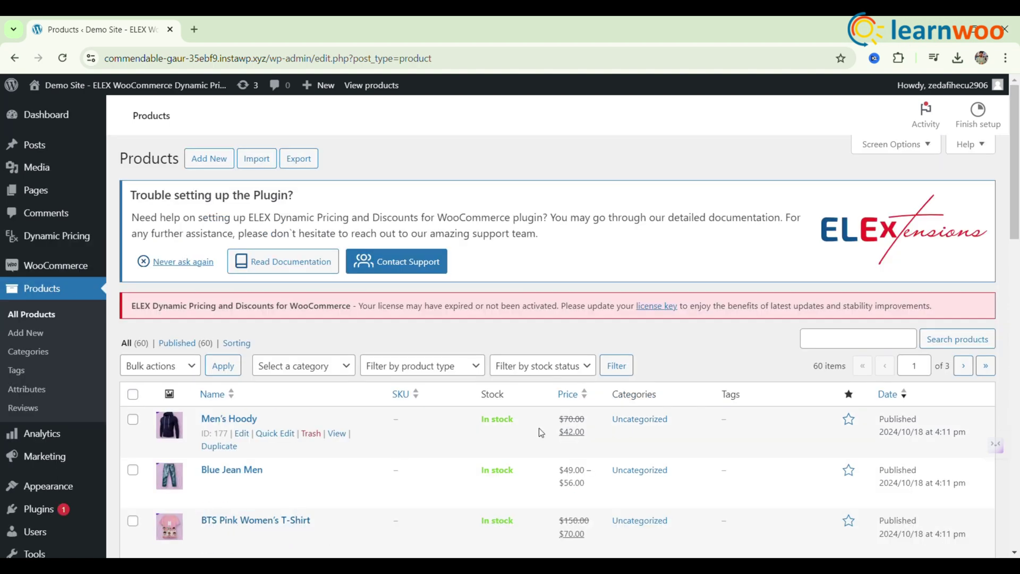
scroll(688, 350, "down", 3)
scroll(687, 350, "up", 3)
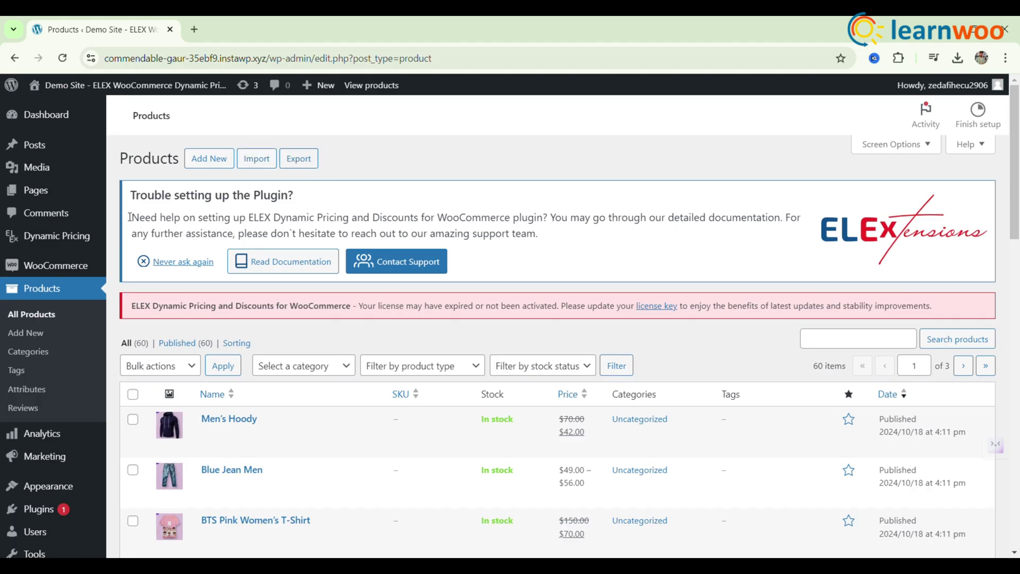
Step: Generate a product export CSV limited to the Variable product type
left_click(309, 162)
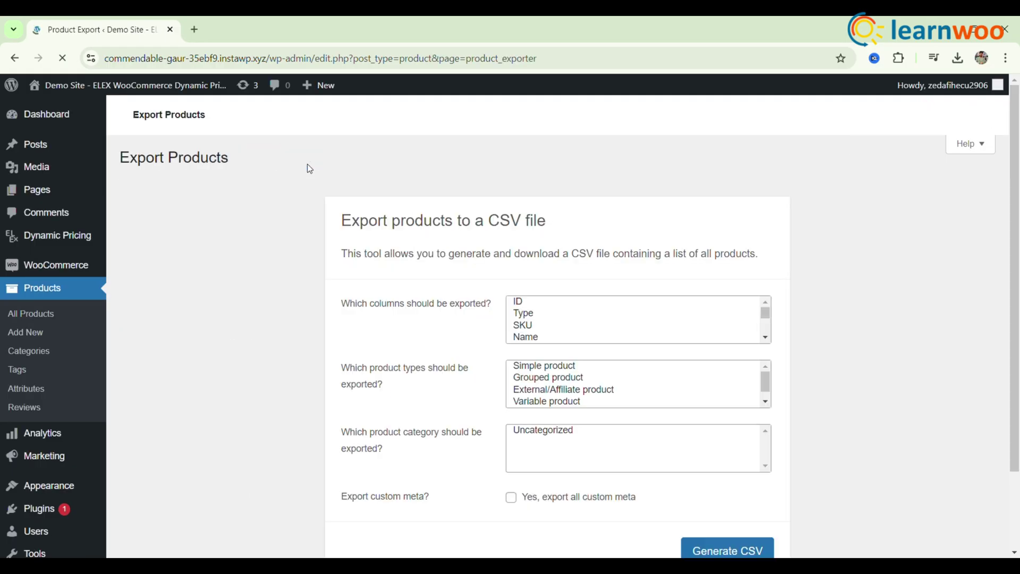
scroll(440, 242, "down", 3)
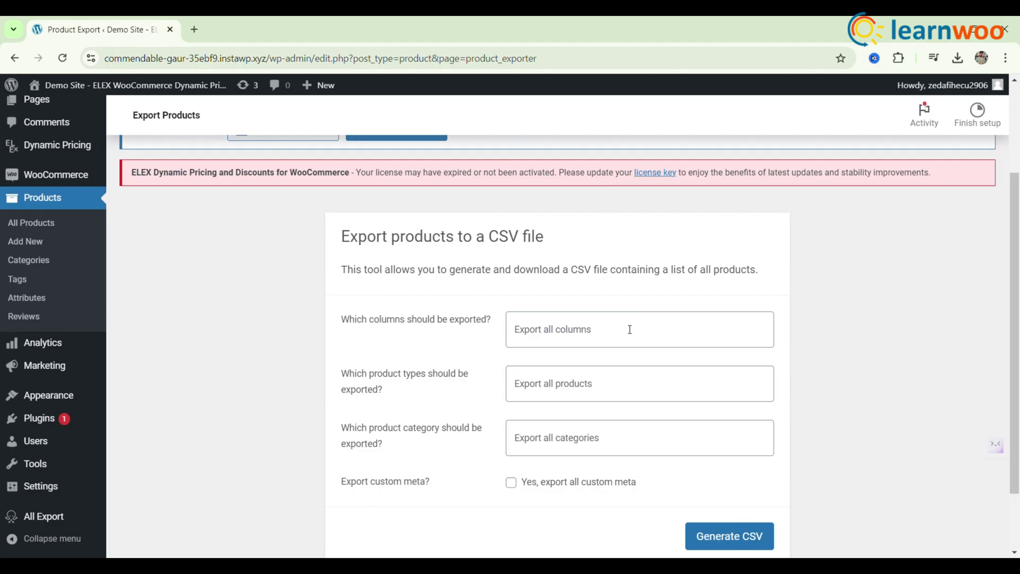
left_click(554, 385)
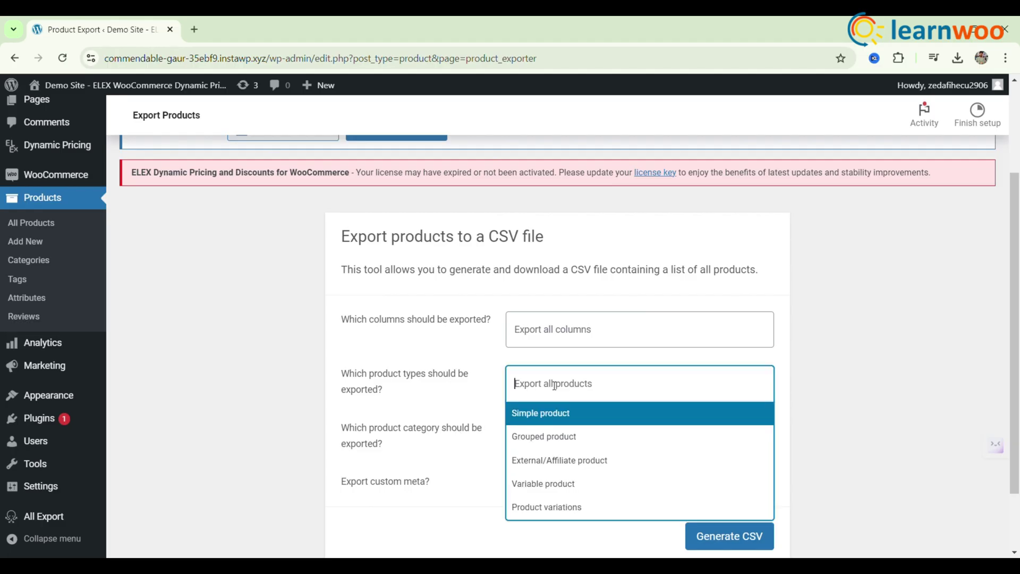
left_click(563, 483)
scroll(637, 425, "down", 2)
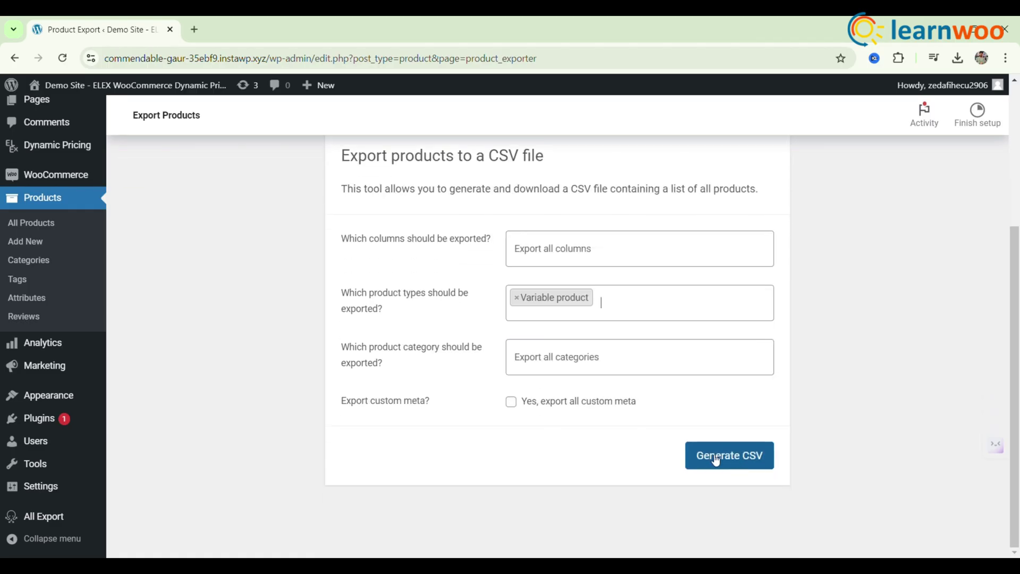
left_click(728, 457)
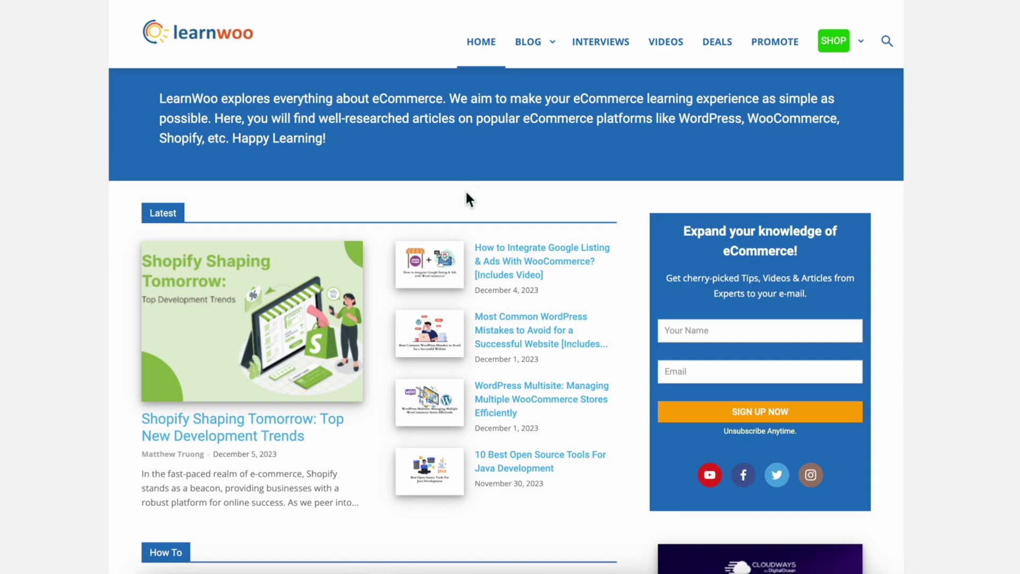
scroll(466, 193, "down", 2)
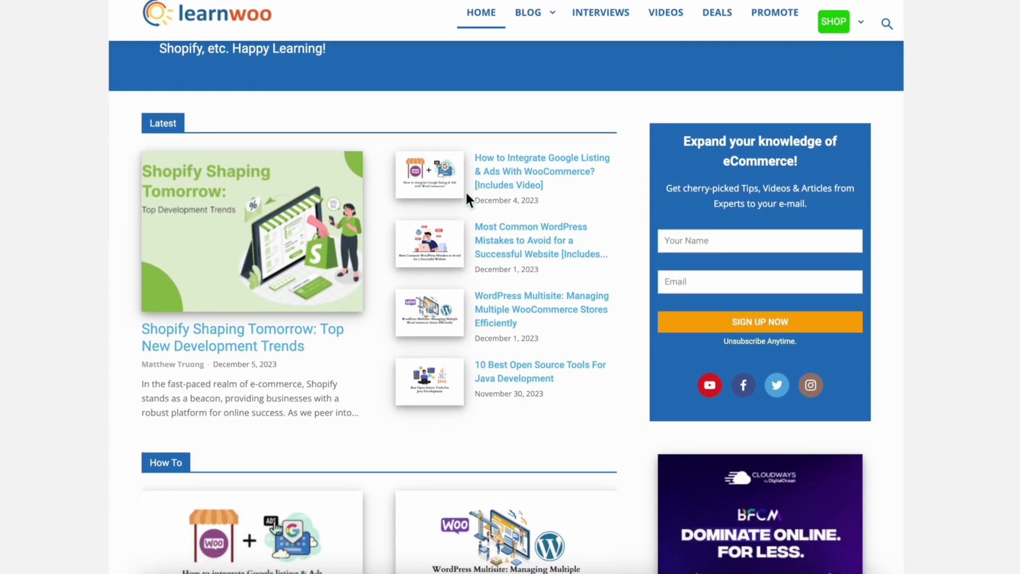